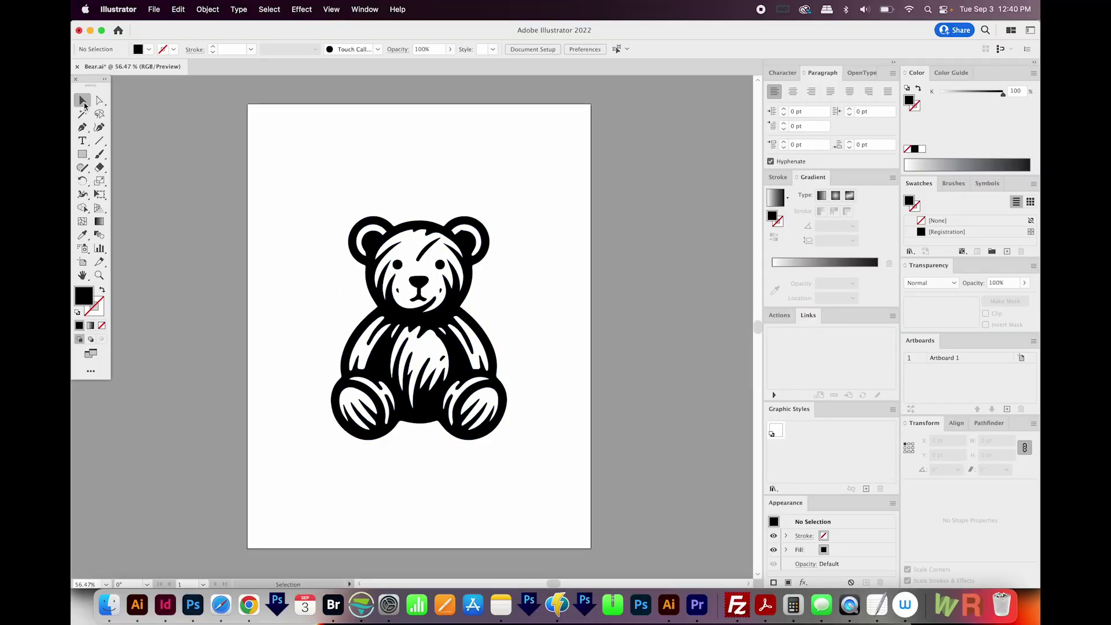
Step: Try yellow-green and blue fills on the bear in RGB mode, then undo back to black
{"action": "left_click", "coordinate": [438, 326]}
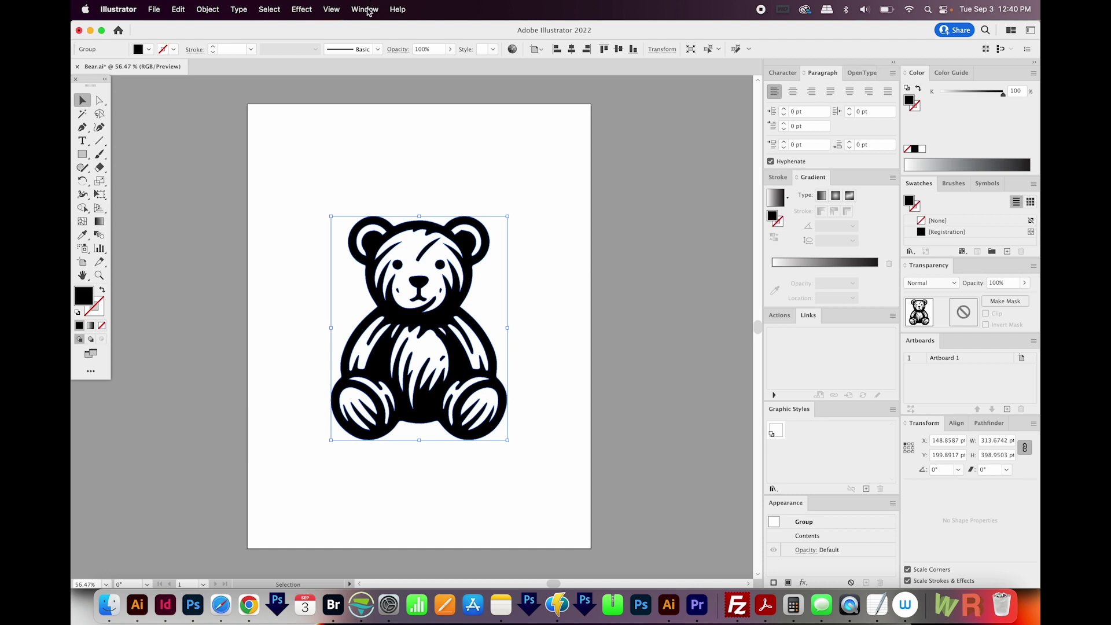
{"action": "left_click", "coordinate": [1035, 76]}
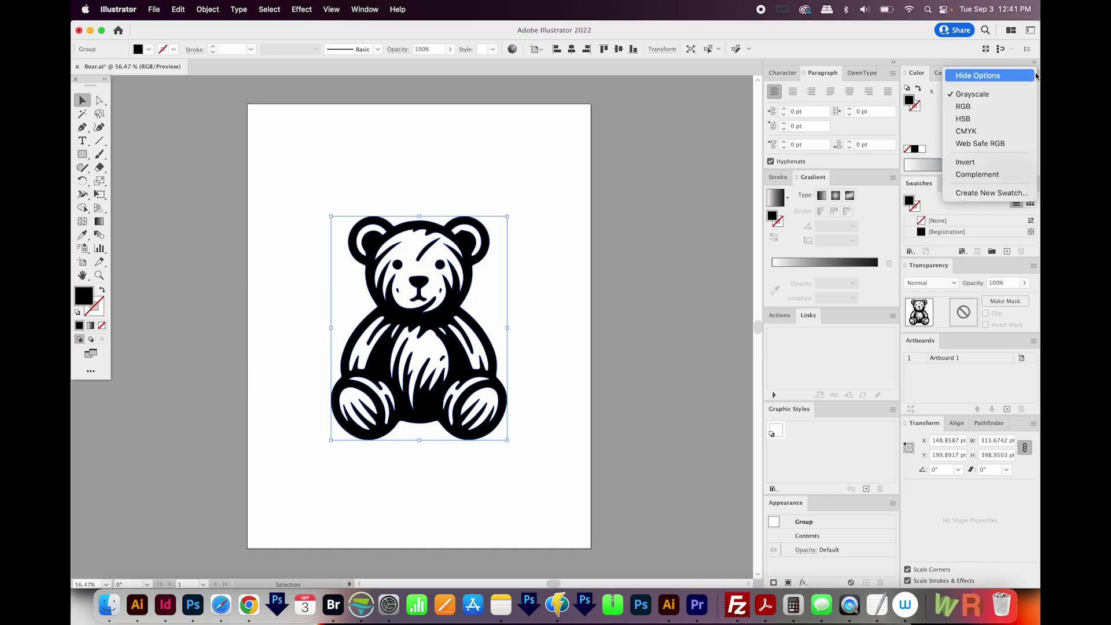
{"action": "left_click", "coordinate": [1030, 75]}
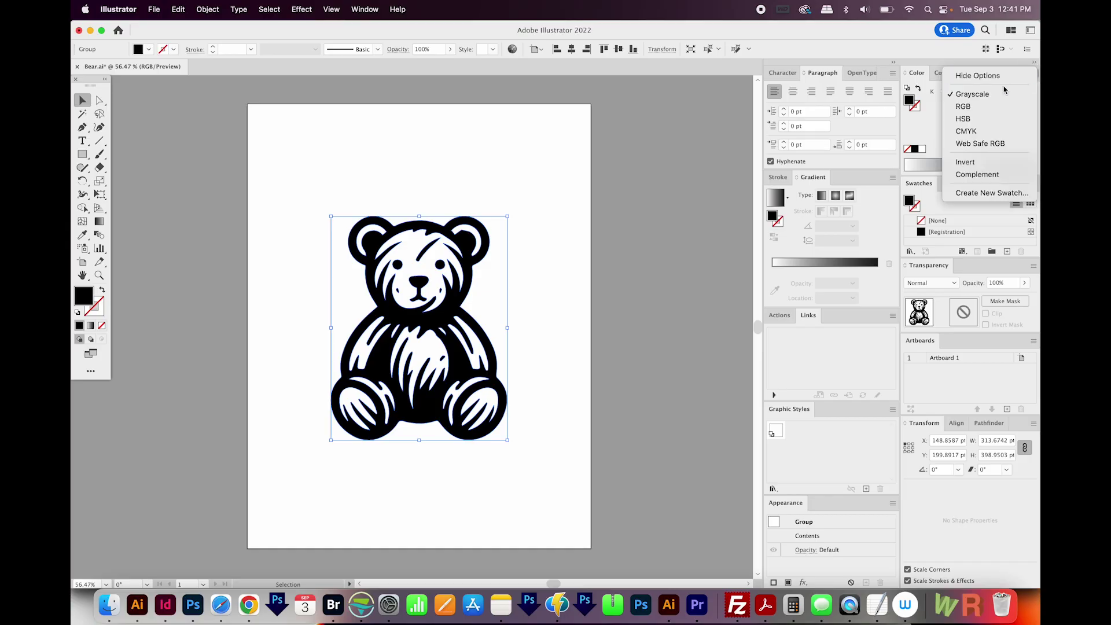
{"action": "left_click", "coordinate": [970, 109]}
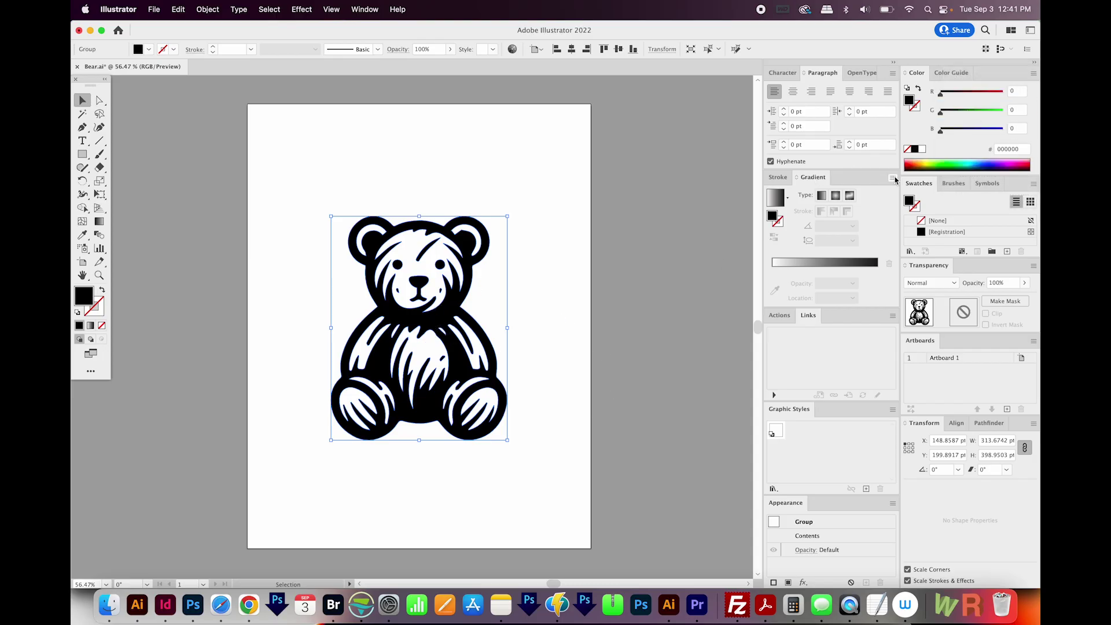
{"action": "left_click", "coordinate": [931, 162]}
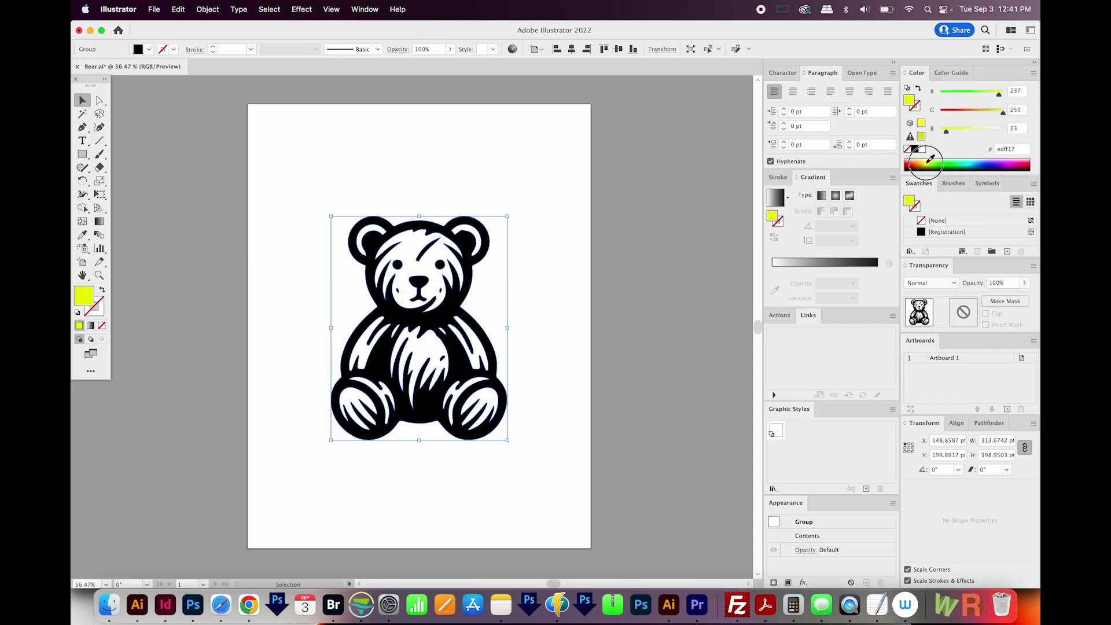
{"action": "left_click", "coordinate": [954, 160]}
{"action": "left_click", "coordinate": [991, 160]}
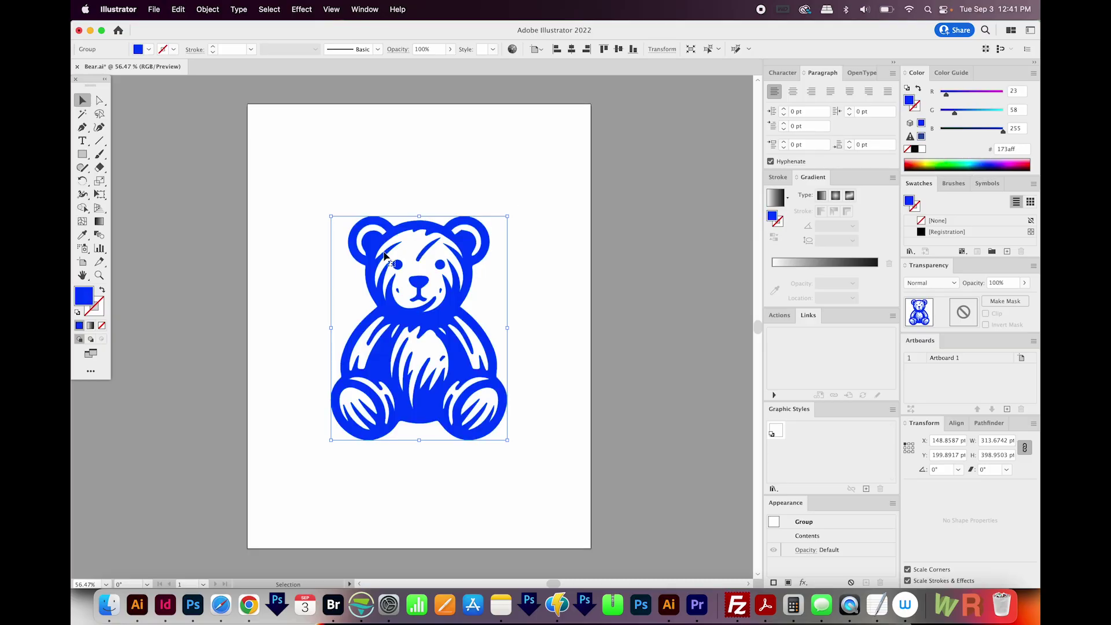
{"action": "double_click", "coordinate": [83, 296]}
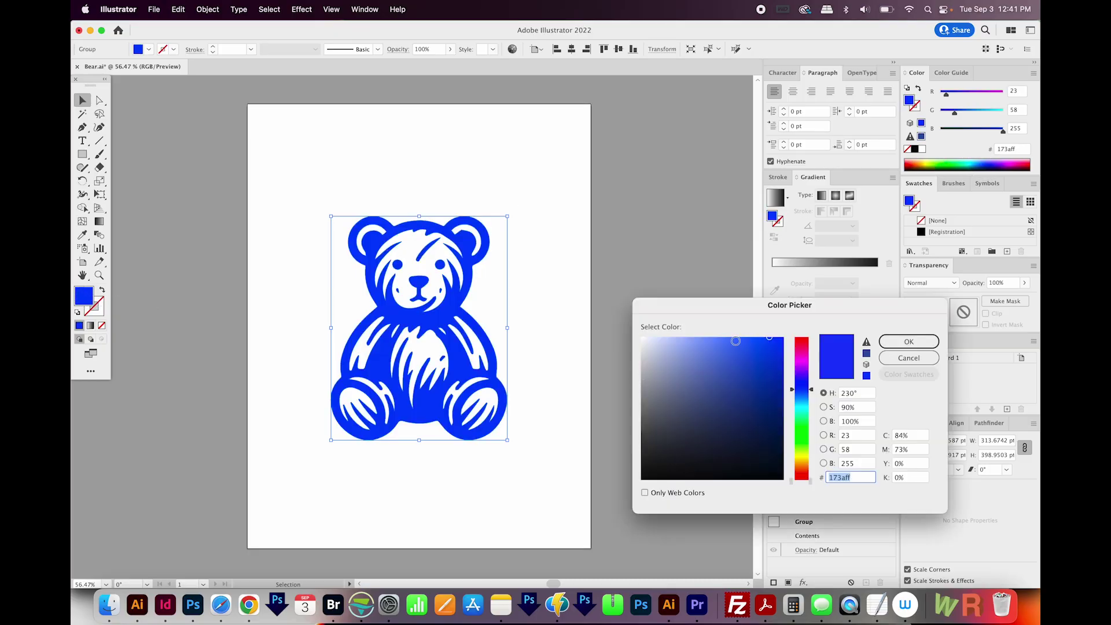
{"action": "left_click", "coordinate": [908, 341]}
{"action": "key", "text": "super+z"}
{"action": "left_click", "coordinate": [735, 328]}
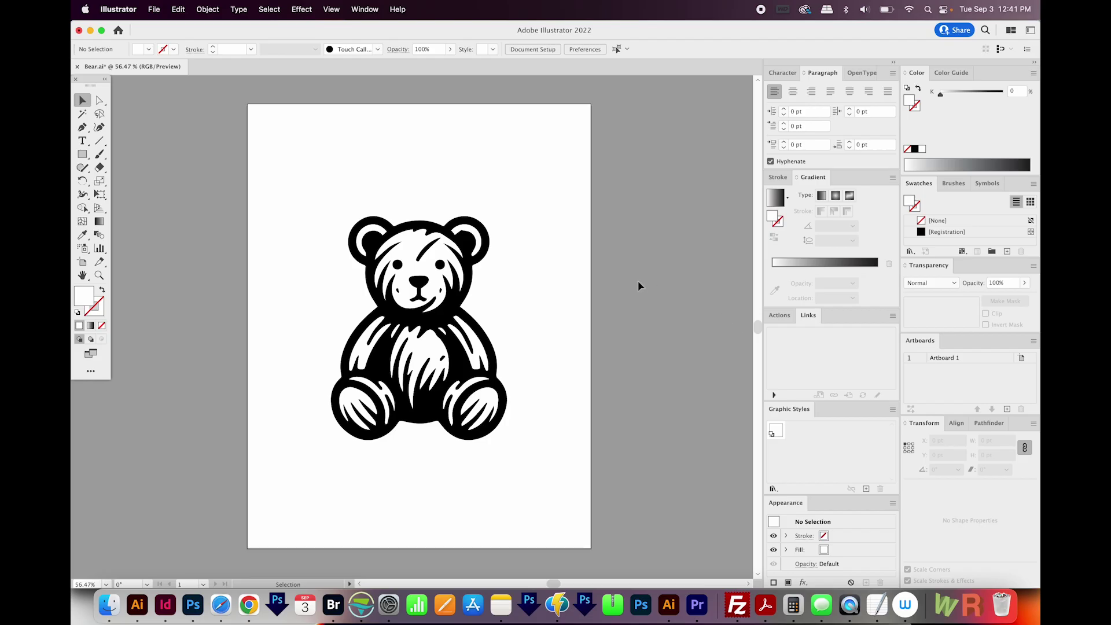
Step: With Direct Selection, select same-fill shapes from the bear's outline and set the Color panel to RGB
{"action": "left_click_drag", "start_coordinate": [553, 201], "coordinate": [320, 412]}
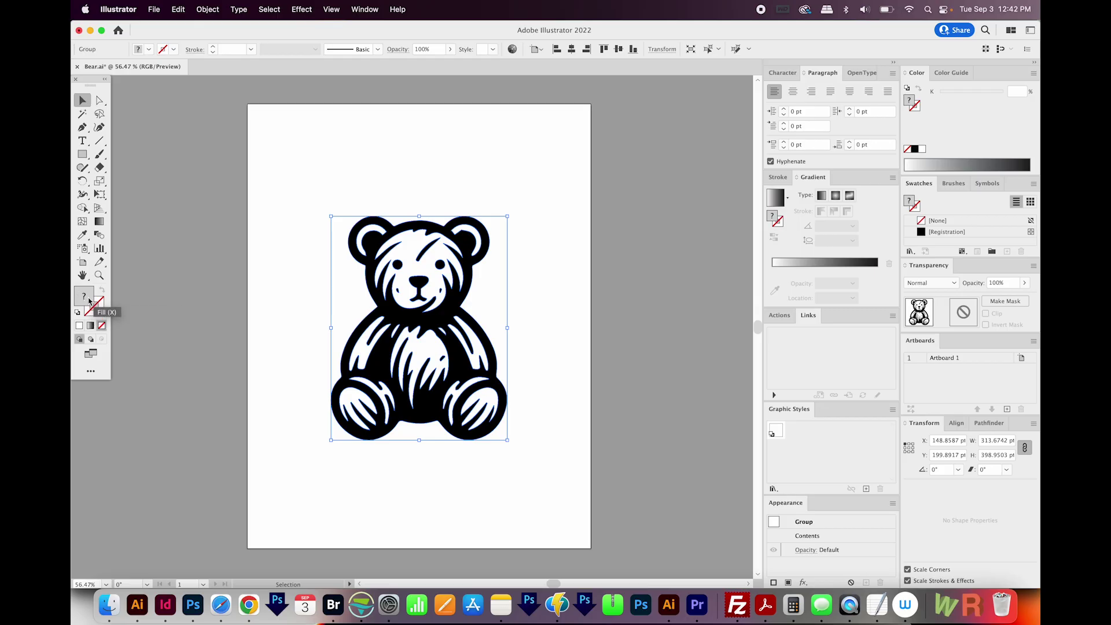
{"action": "left_click", "coordinate": [191, 306]}
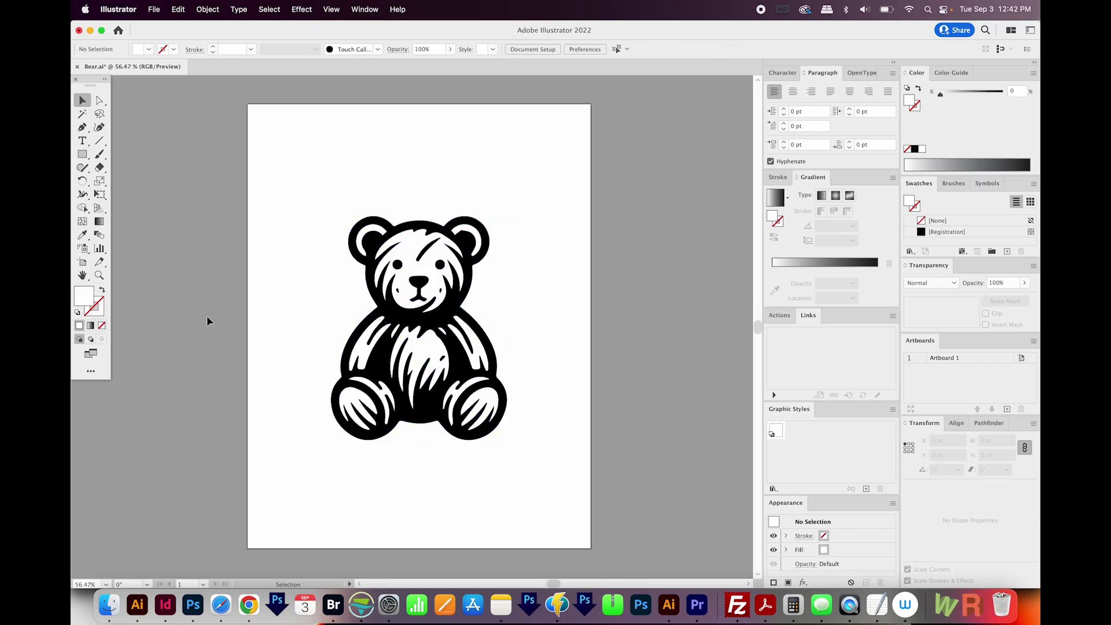
{"action": "key", "text": "a"}
{"action": "left_click", "coordinate": [371, 276]}
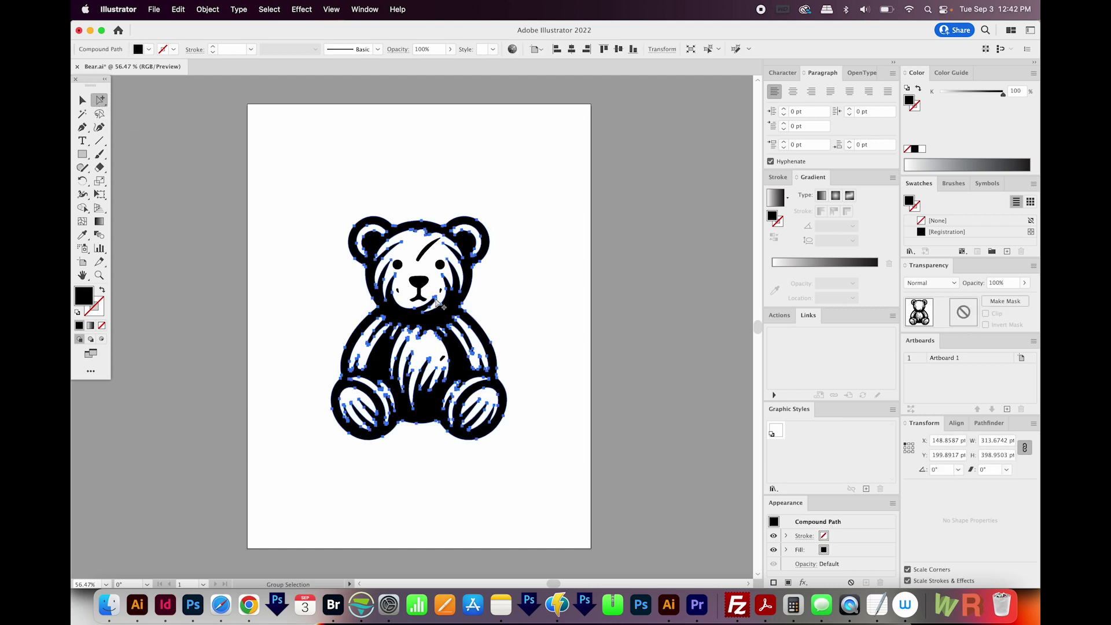
{"action": "left_click", "coordinate": [269, 11]}
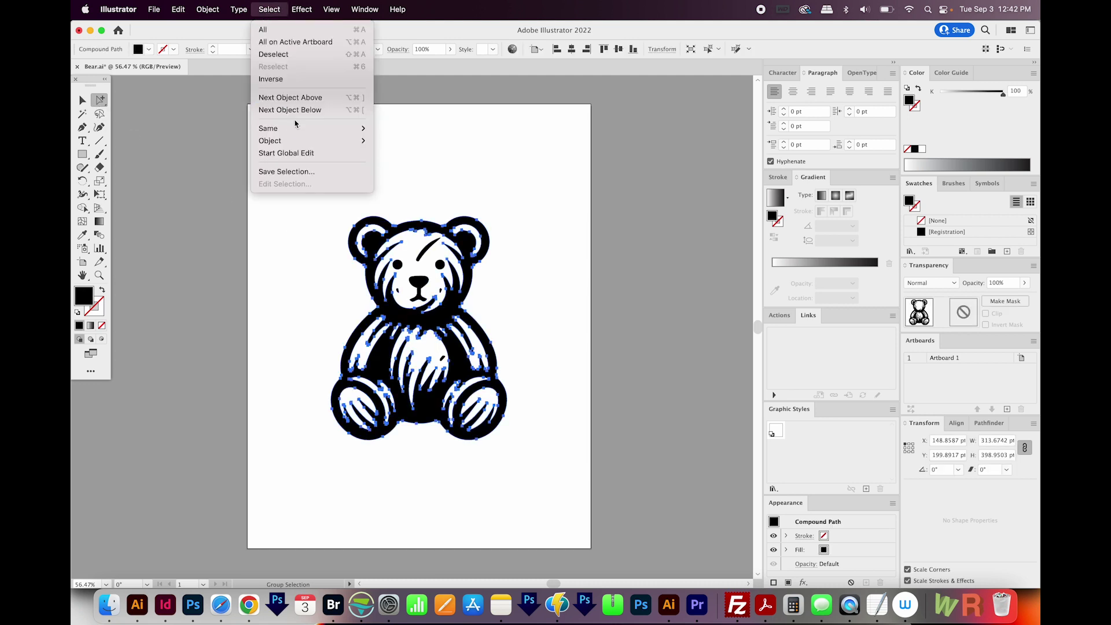
{"action": "mouse_move", "coordinate": [268, 127]}
{"action": "left_click", "coordinate": [395, 185]}
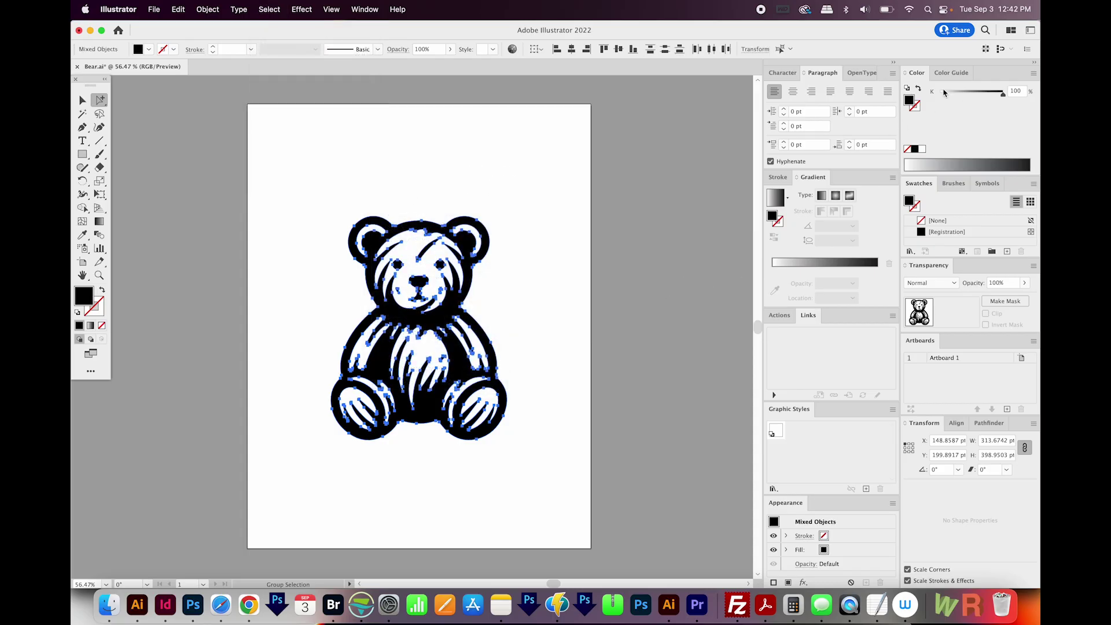
{"action": "left_click", "coordinate": [1033, 74]}
{"action": "left_click", "coordinate": [965, 106]}
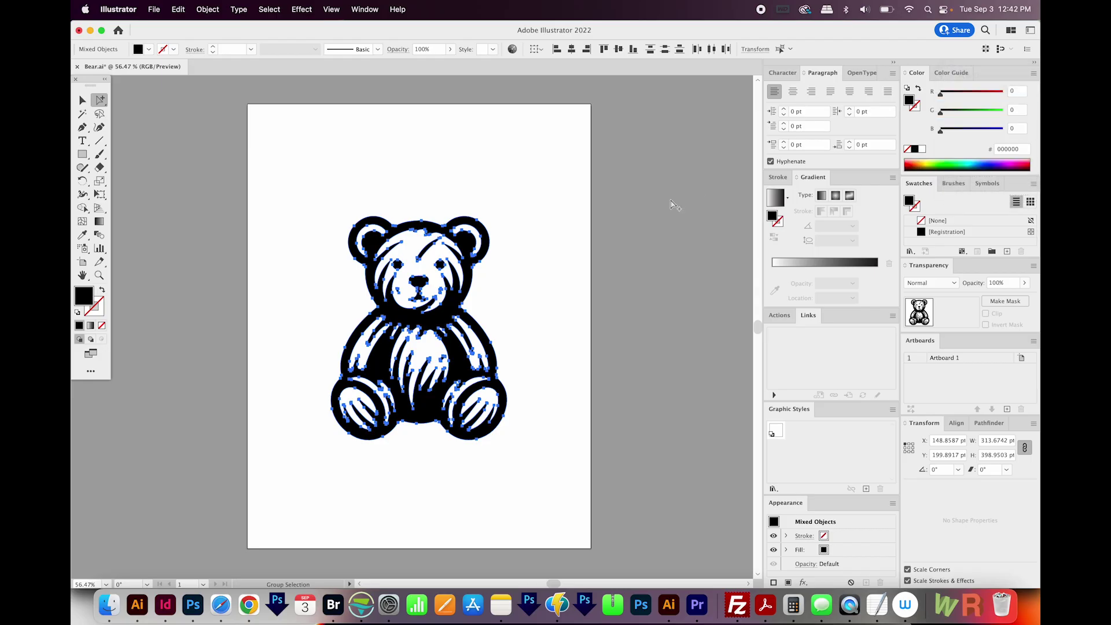
Step: Fill the bear's white inner shapes with pale yellow #F4E6AB in RGB
{"action": "left_click", "coordinate": [419, 256]}
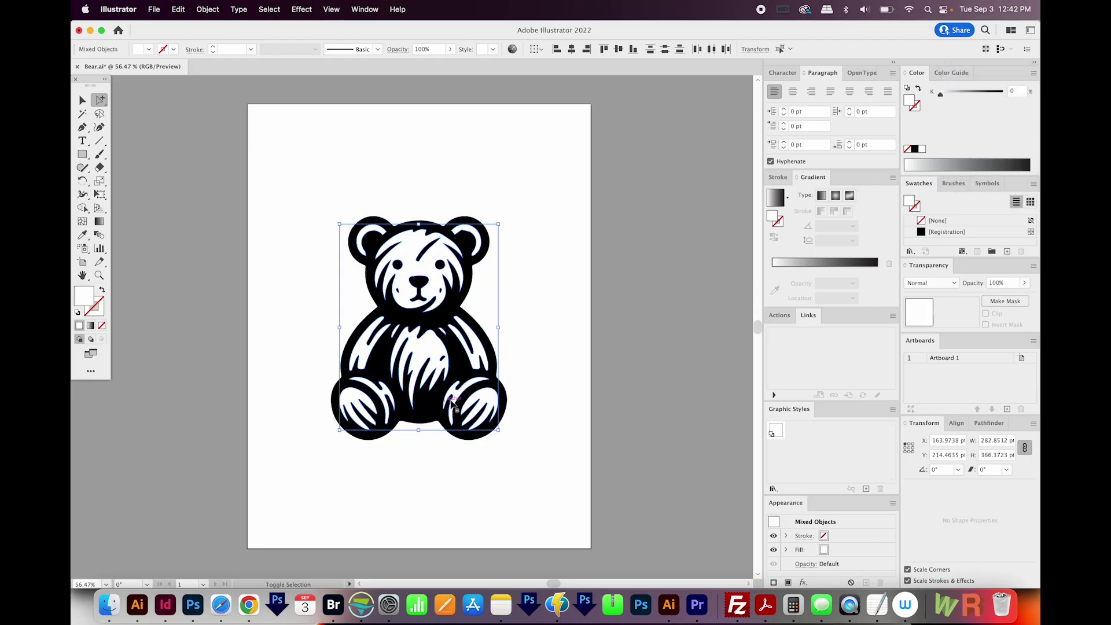
{"action": "left_click", "coordinate": [1033, 74]}
{"action": "left_click", "coordinate": [965, 106]}
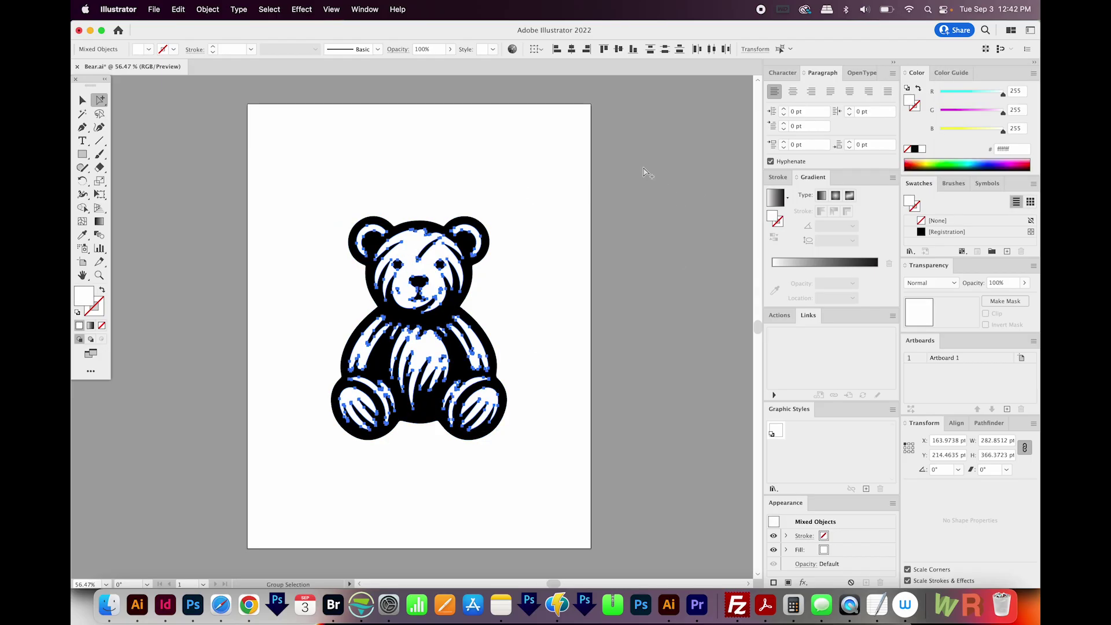
{"action": "double_click", "coordinate": [85, 298]}
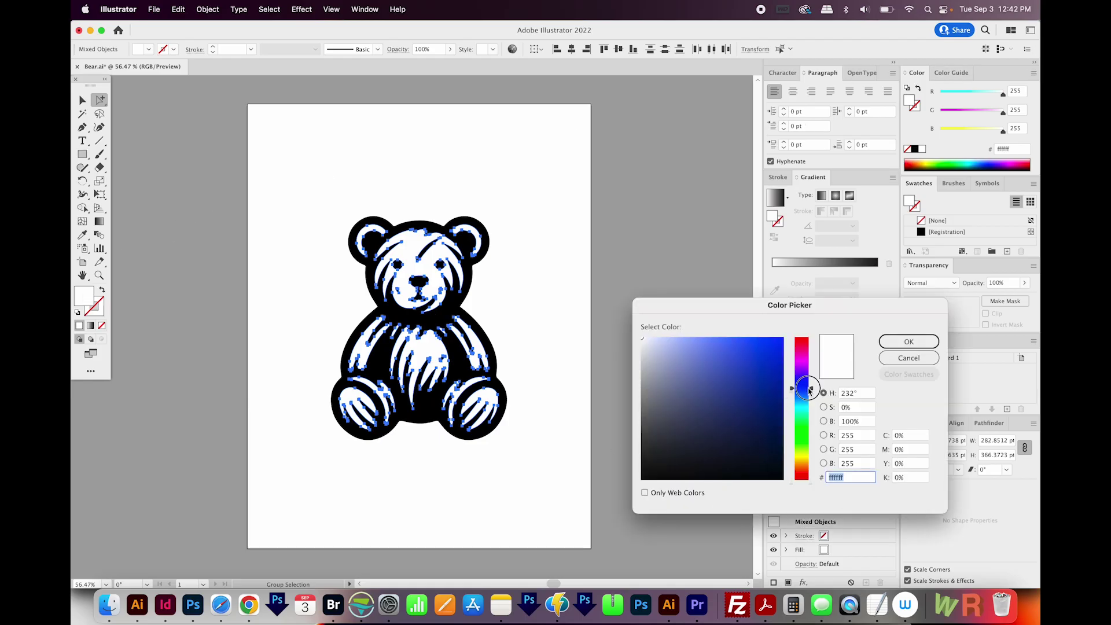
{"action": "left_click_drag", "start_coordinate": [811, 391], "coordinate": [813, 465]}
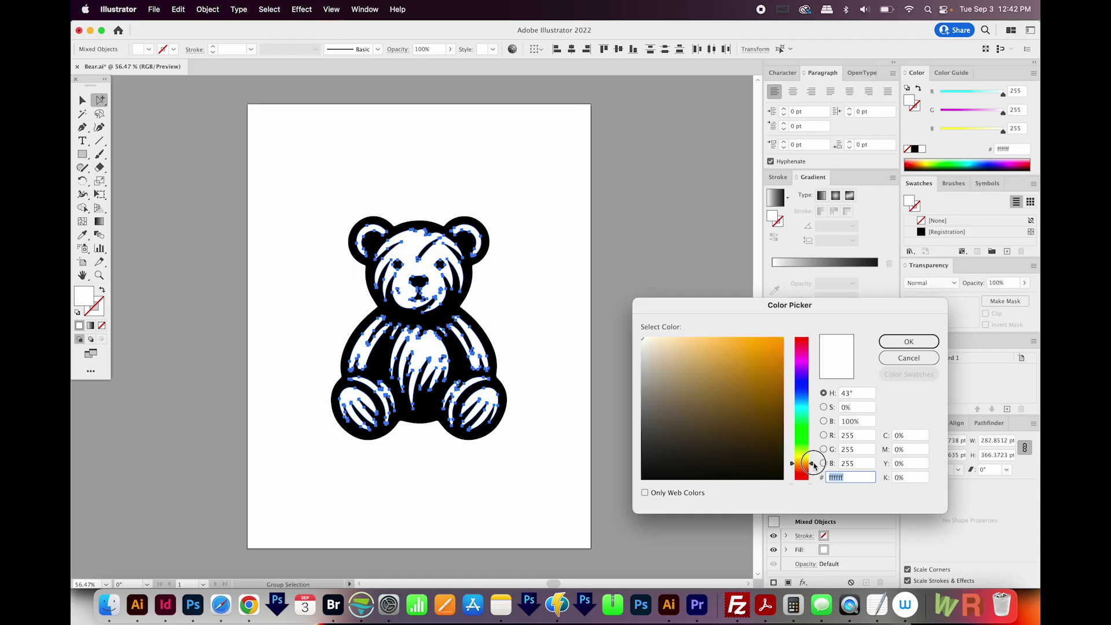
{"action": "left_click", "coordinate": [683, 341]}
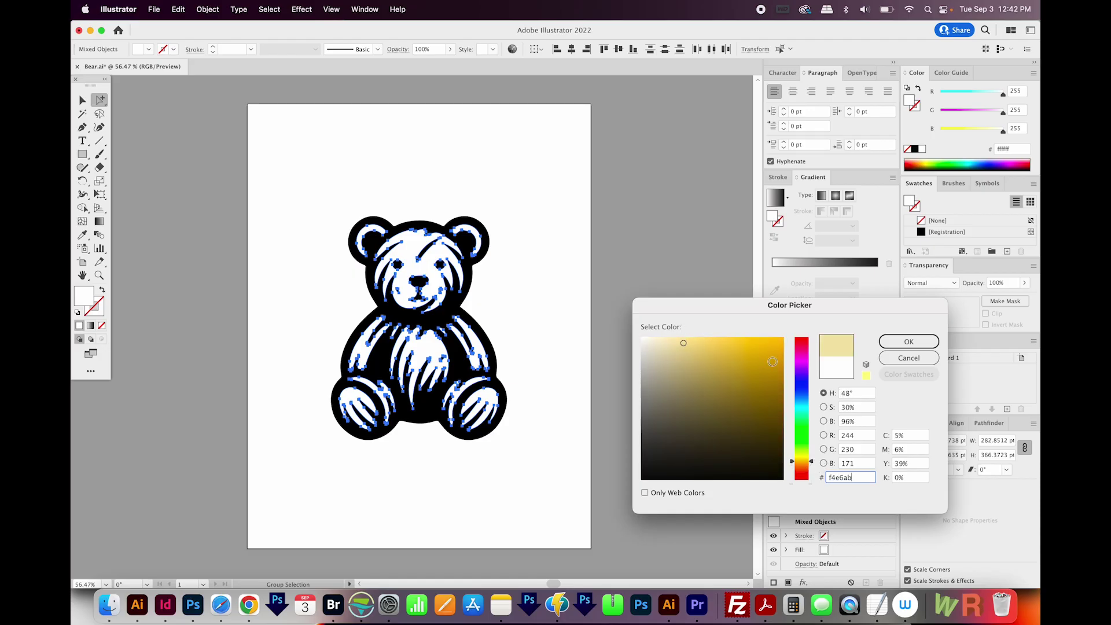
{"action": "left_click", "coordinate": [907, 341]}
Step: Fill the bear's black outline with dark brown #774F0E
{"action": "left_click", "coordinate": [416, 348]}
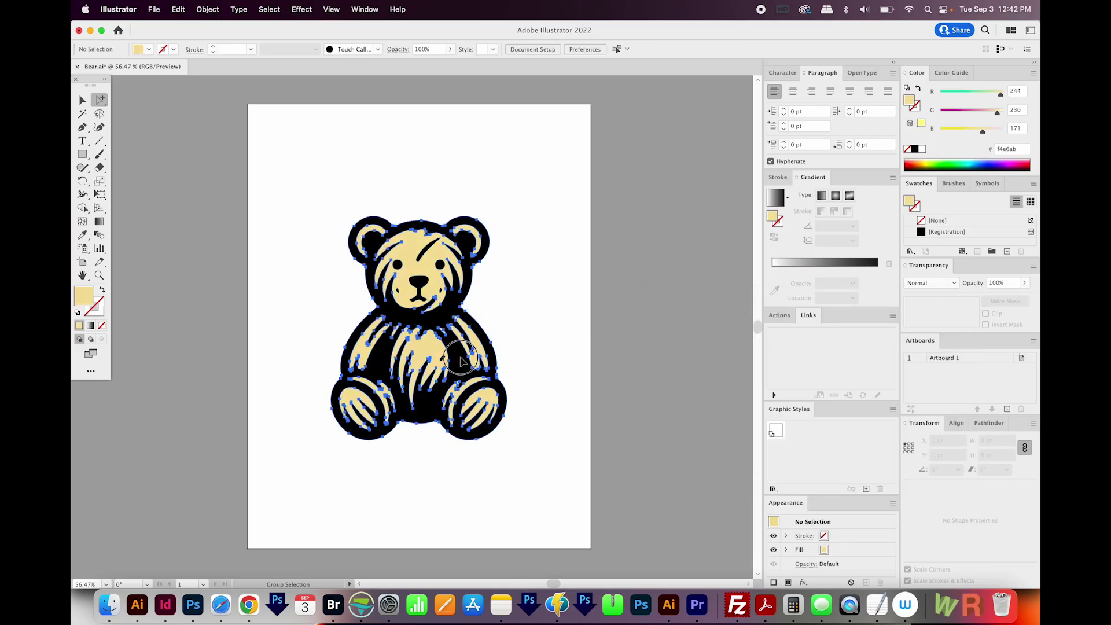
{"action": "double_click", "coordinate": [82, 297]}
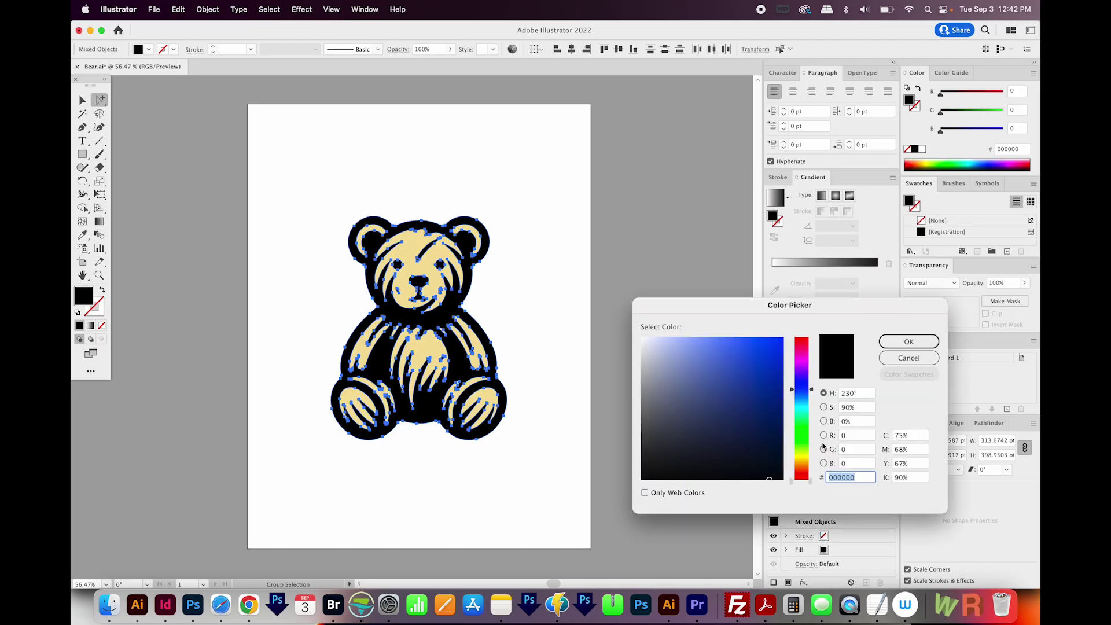
{"action": "left_click", "coordinate": [805, 464]}
{"action": "left_click", "coordinate": [765, 412]}
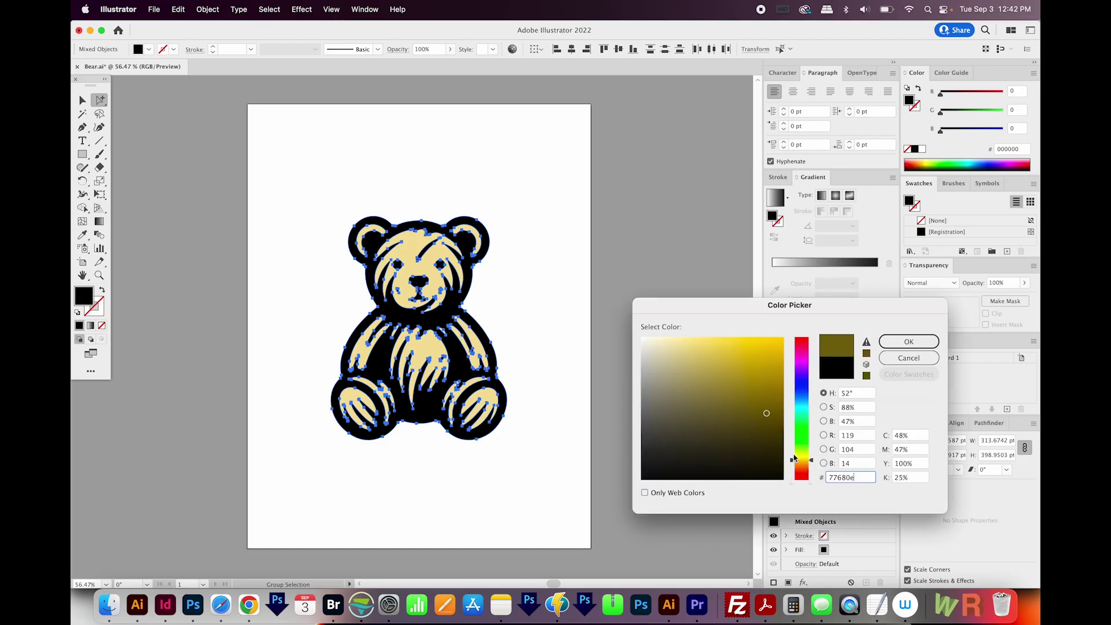
{"action": "left_click_drag", "start_coordinate": [805, 463], "coordinate": [806, 468]}
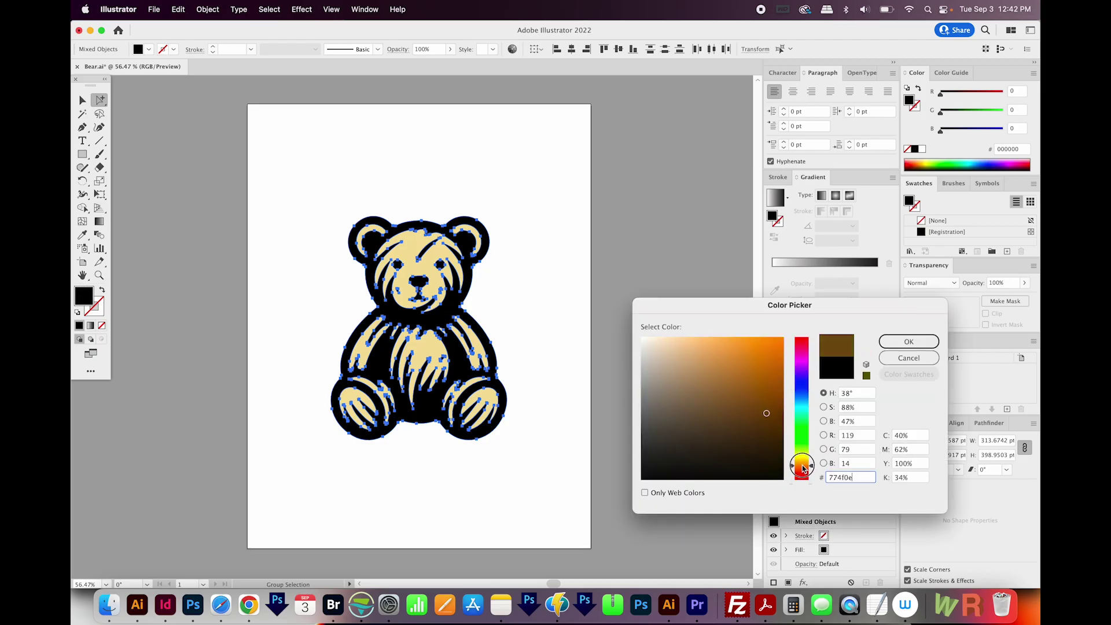
{"action": "left_click", "coordinate": [908, 341]}
{"action": "left_click", "coordinate": [660, 260]}
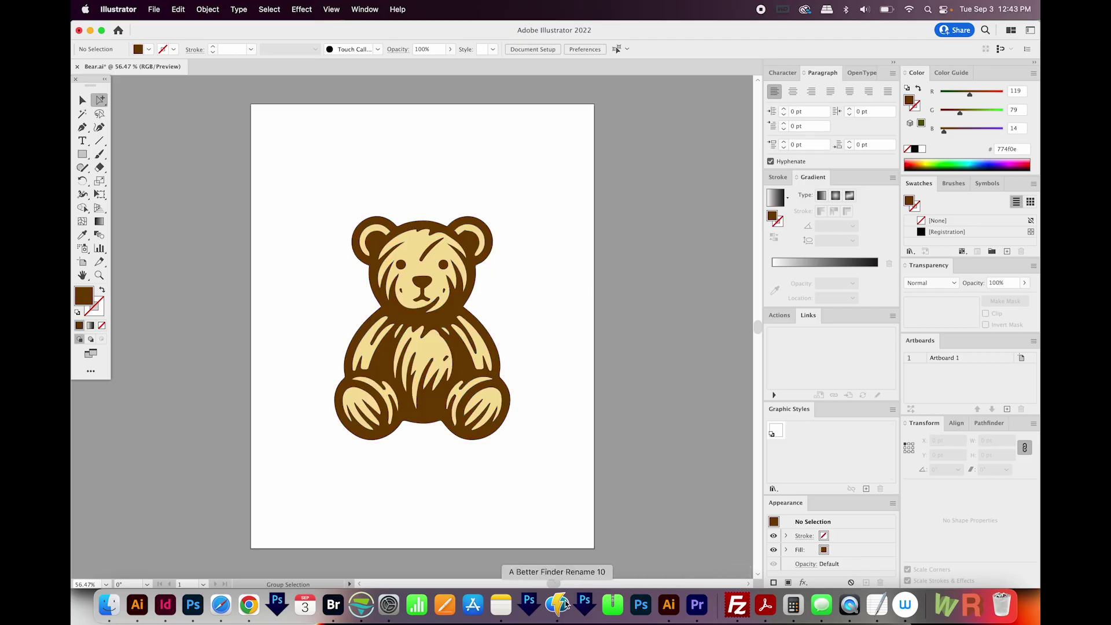
Step: In the Illustrator 2024 window, try a red fill on the bear
{"action": "left_click", "coordinate": [667, 605]}
{"action": "double_click", "coordinate": [83, 283]}
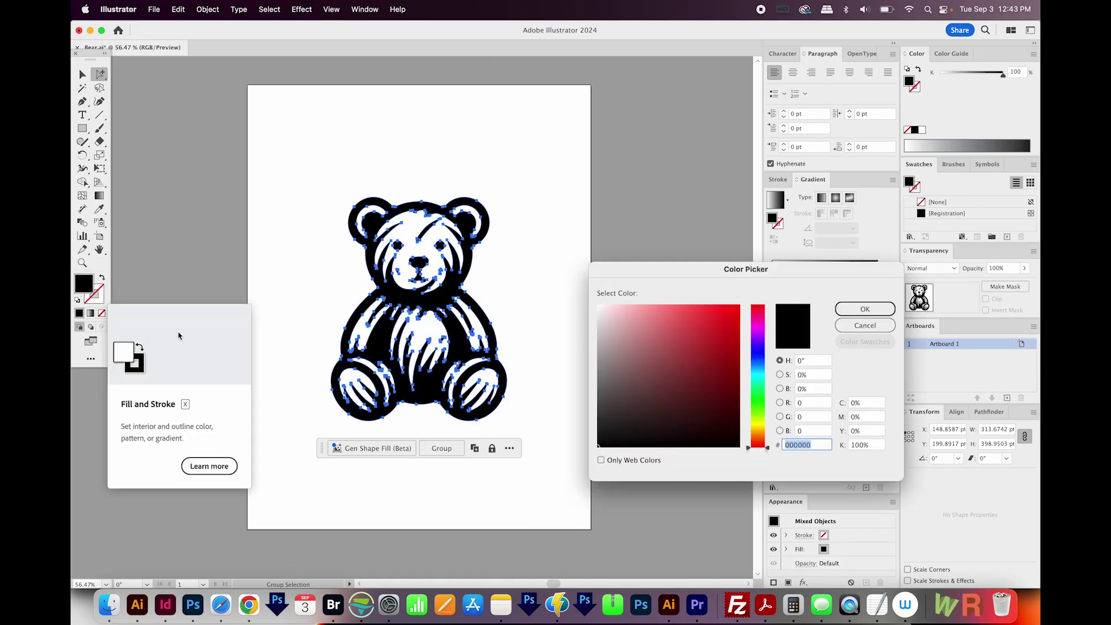
{"action": "left_click_drag", "start_coordinate": [656, 317], "coordinate": [660, 330]}
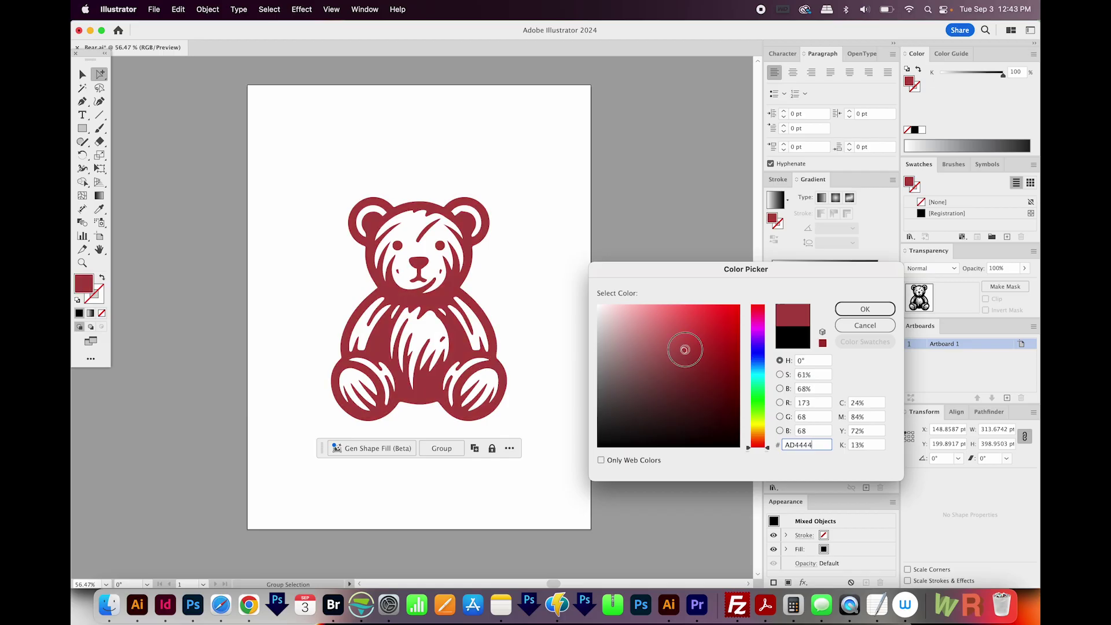
{"action": "left_click", "coordinate": [865, 309]}
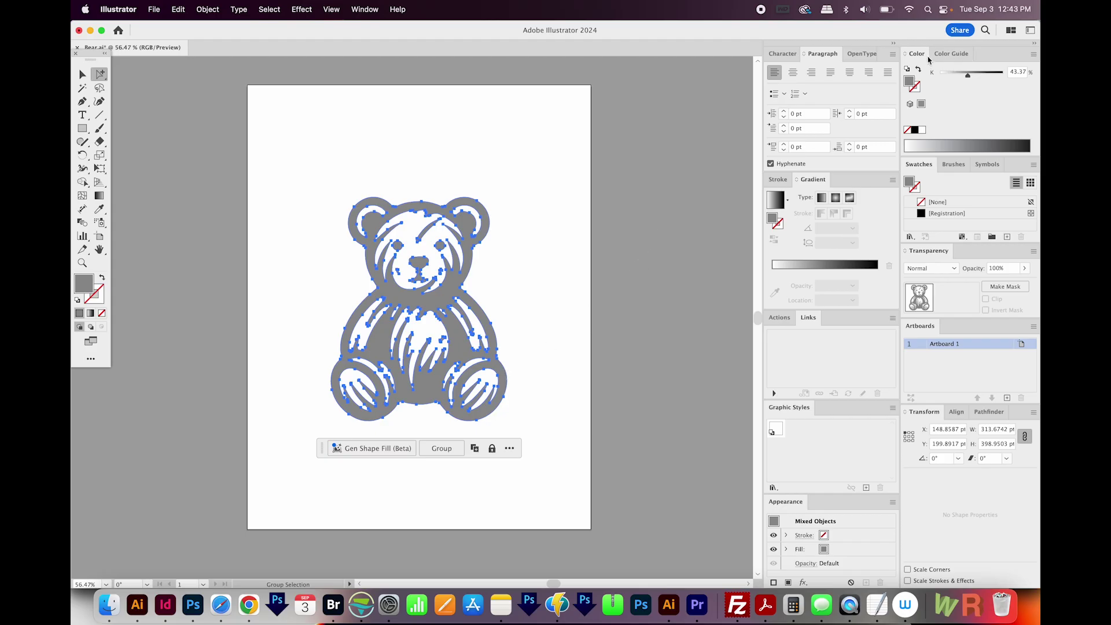
Step: Switch the Color panel from Grayscale to RGB, then undo the bear back to black
{"action": "left_click", "coordinate": [1031, 54]}
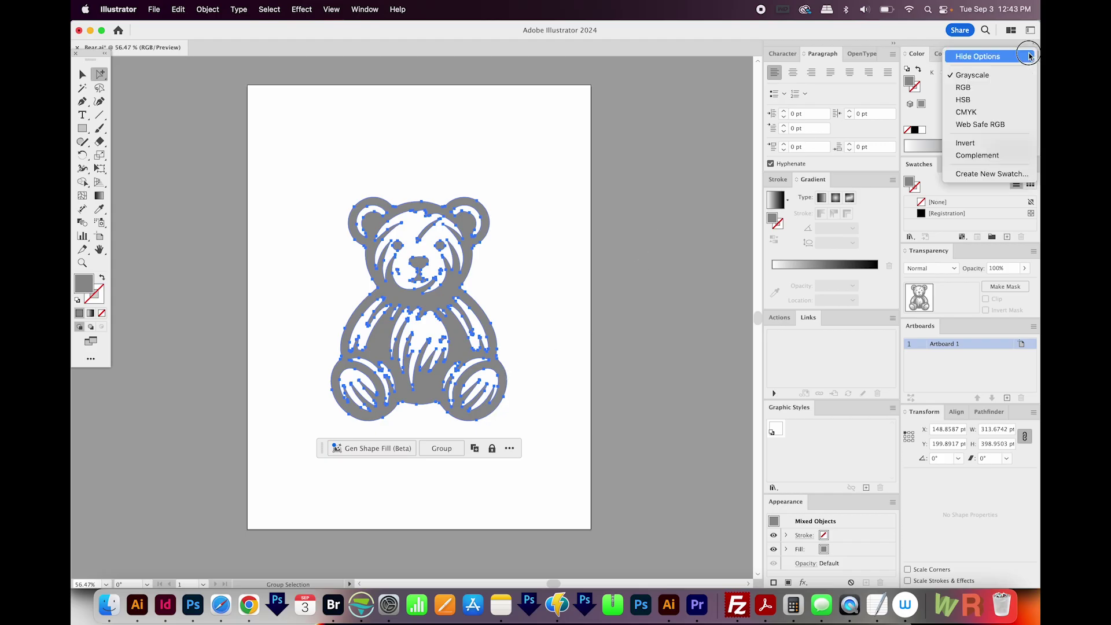
{"action": "left_click", "coordinate": [984, 88]}
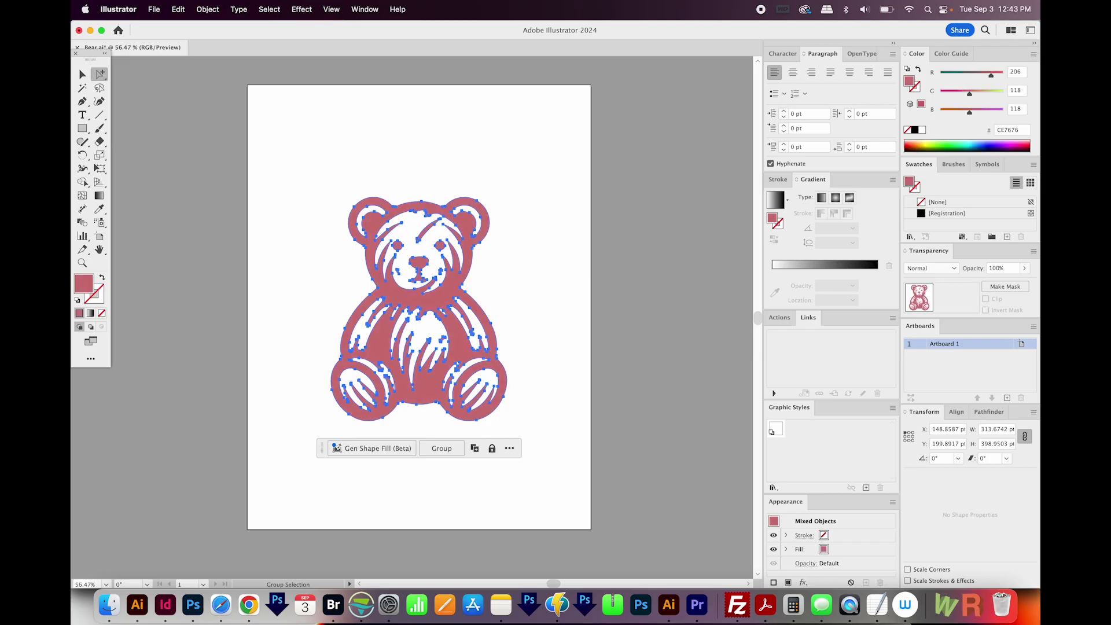
{"action": "key", "text": "super+z"}
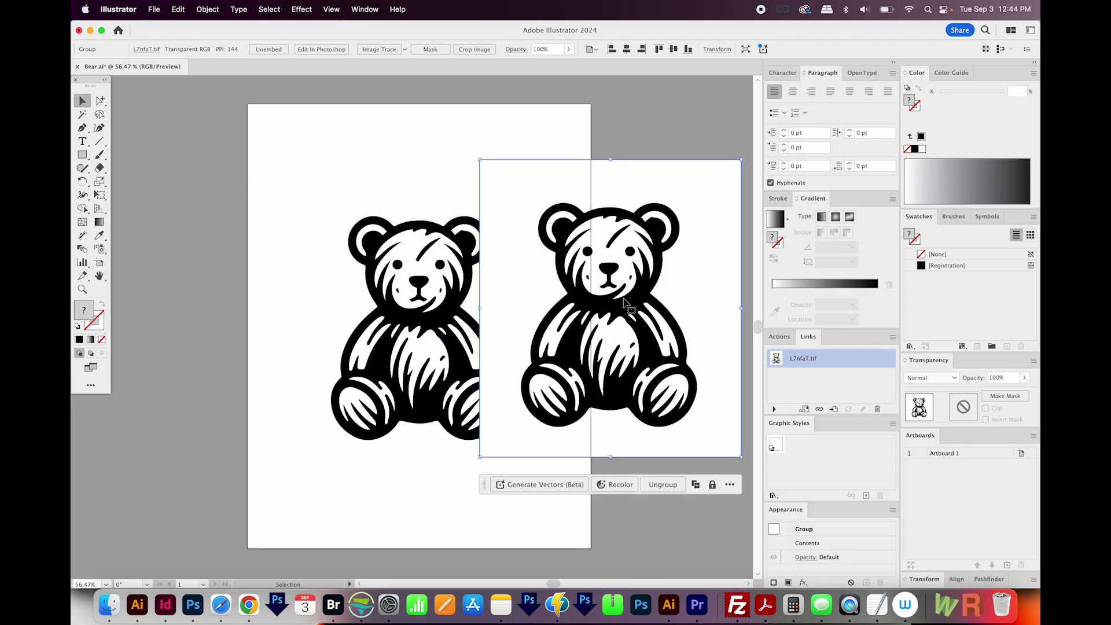
Step: Trace the placed teddy bear image with a preset from the Control bar's Image Trace list
{"action": "left_click", "coordinate": [405, 50]}
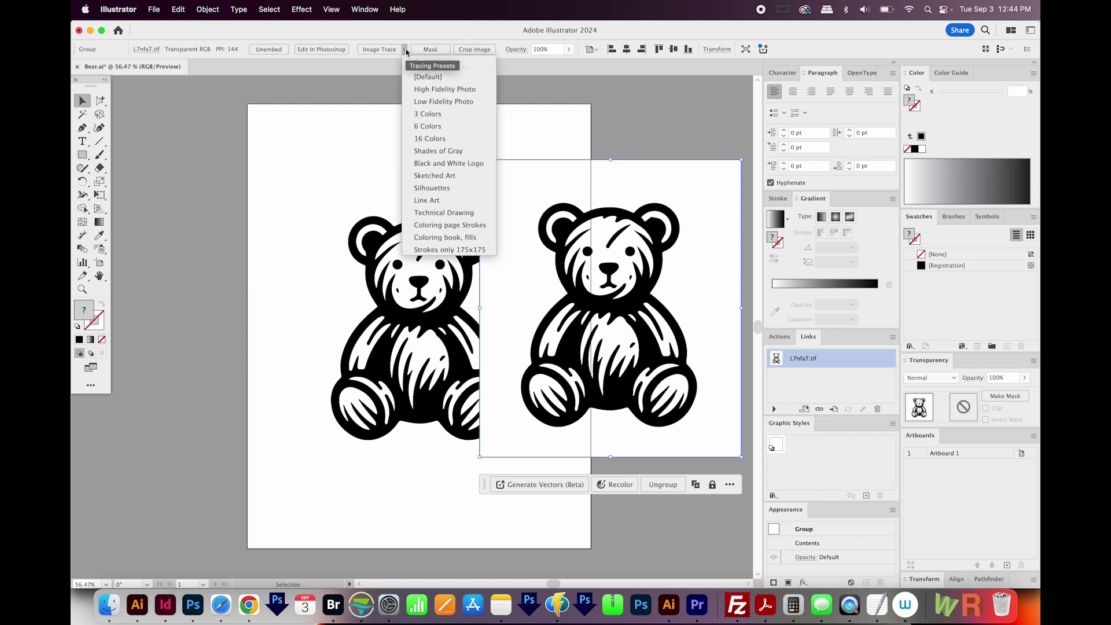
{"action": "left_click", "coordinate": [405, 50]}
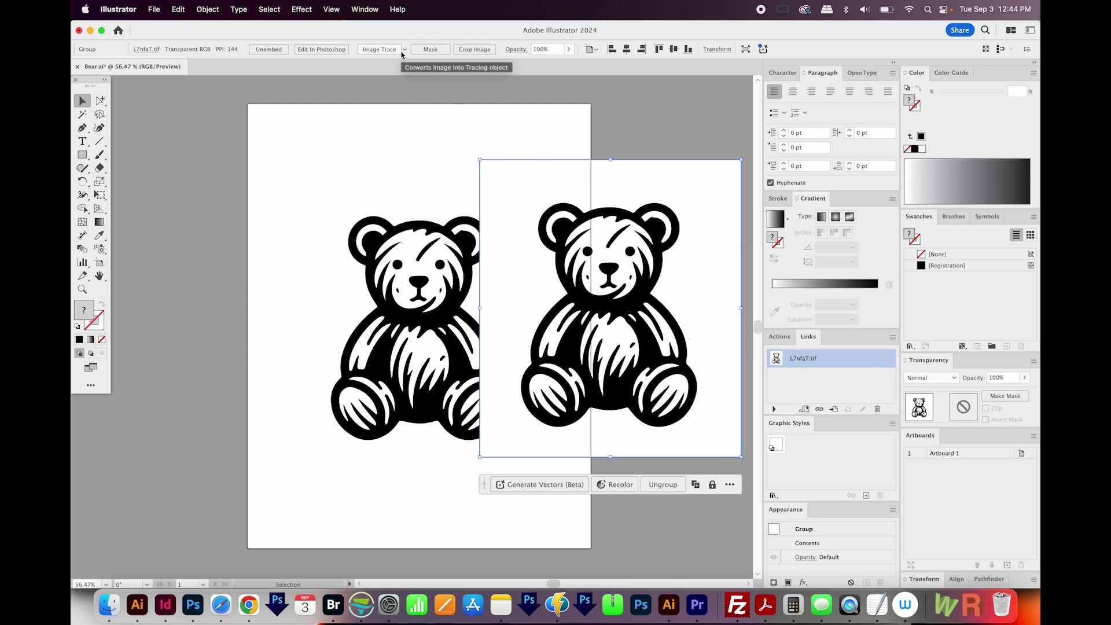
{"action": "left_click", "coordinate": [405, 50]}
{"action": "left_click", "coordinate": [378, 48]}
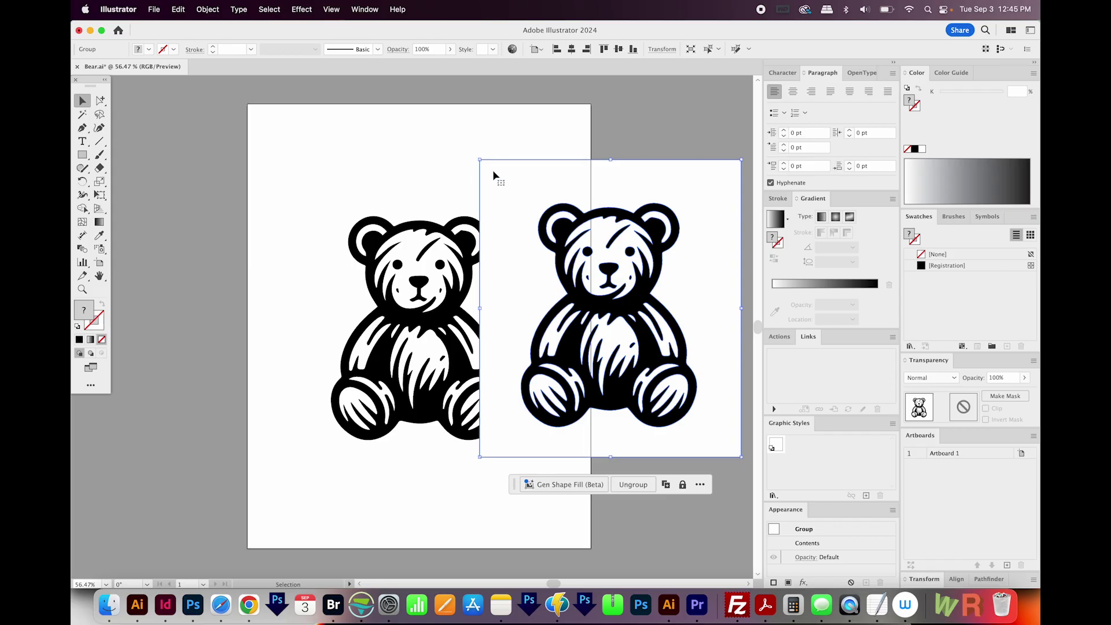
{"action": "left_click", "coordinate": [339, 220]}
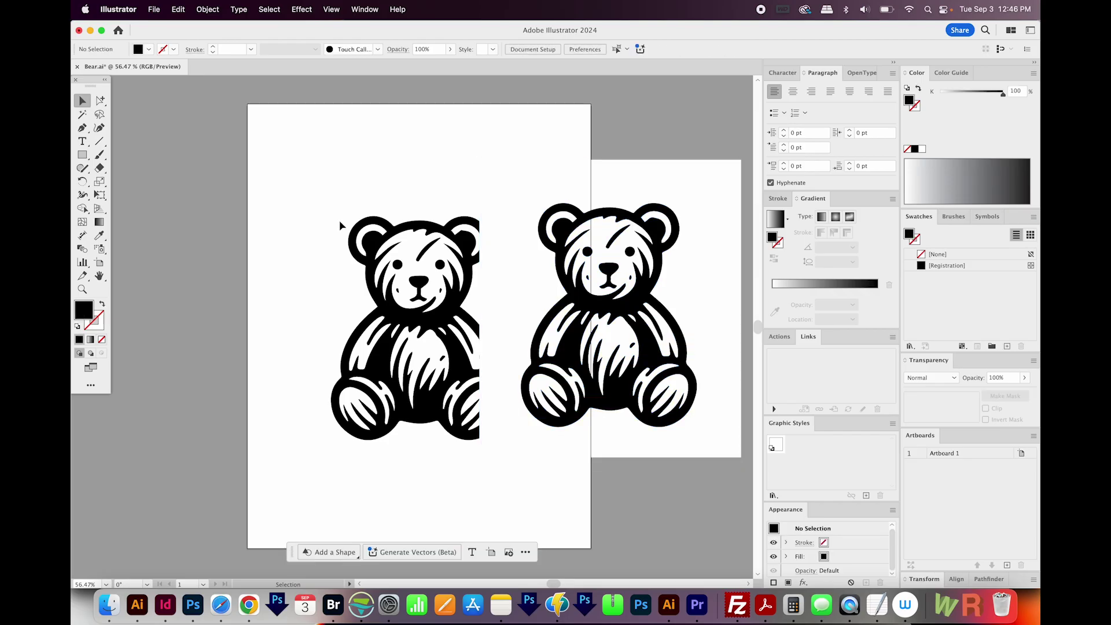